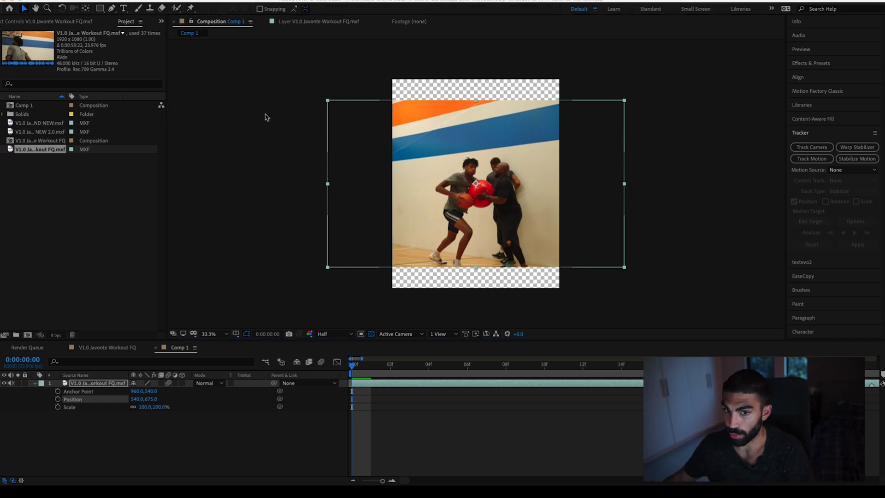
Step: Review Comp 1's composition settings and scale the footage layer to 125% so it fills the frame
key(super+k)
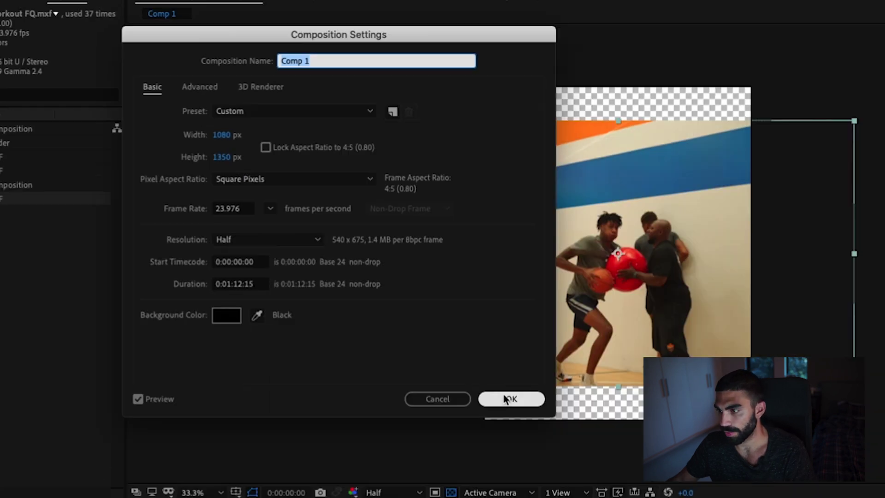
click(510, 397)
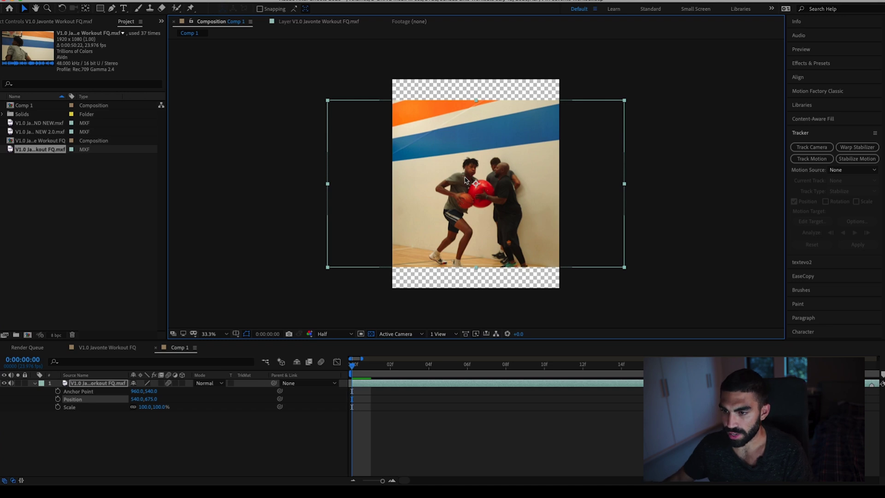
click(156, 408)
text(125)
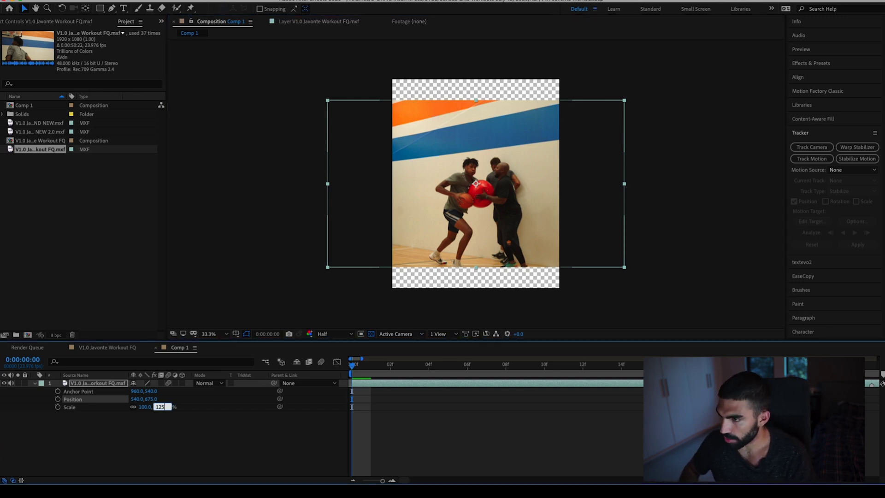
key(Return)
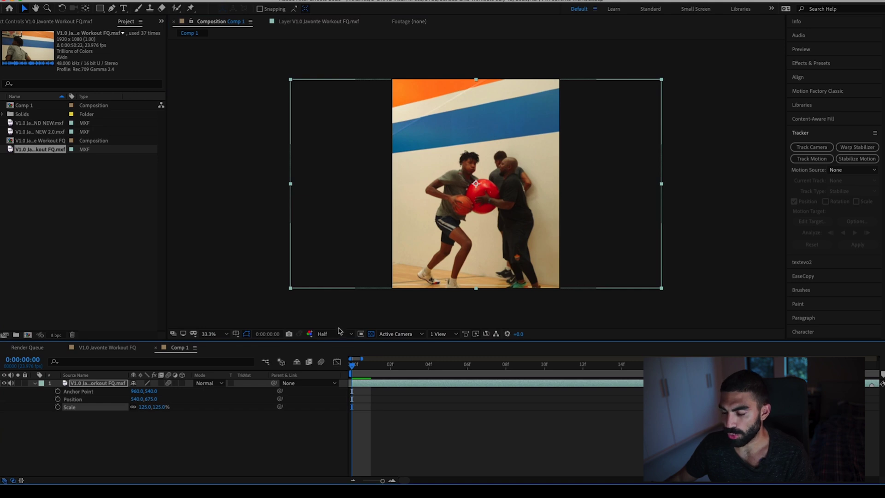
Step: Set the composition preview resolution to Full and zoom in the timeline's time scale
click(339, 334)
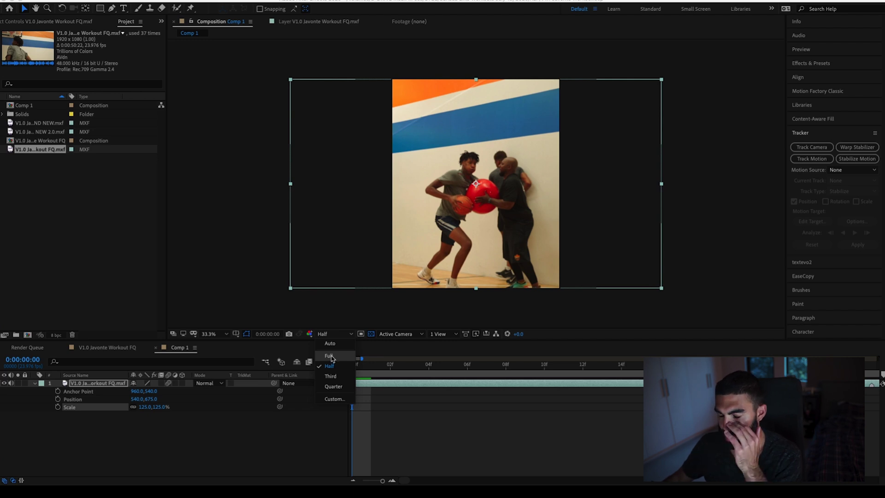
click(330, 356)
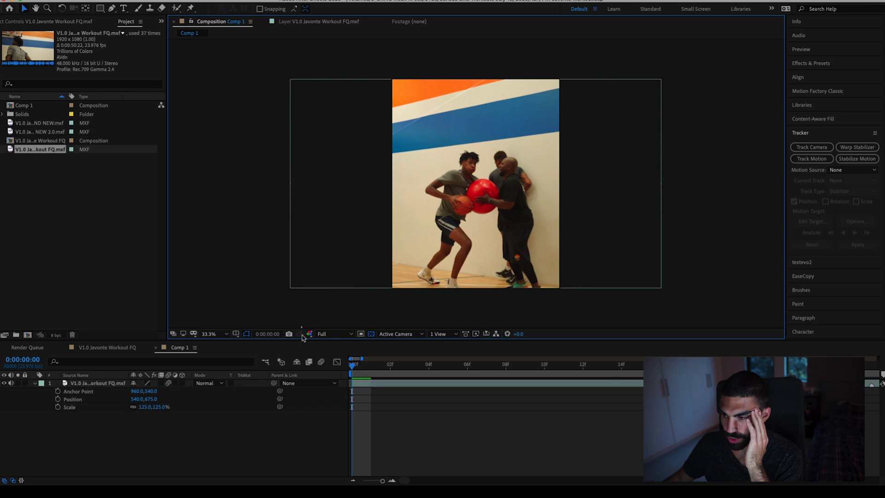
click(303, 326)
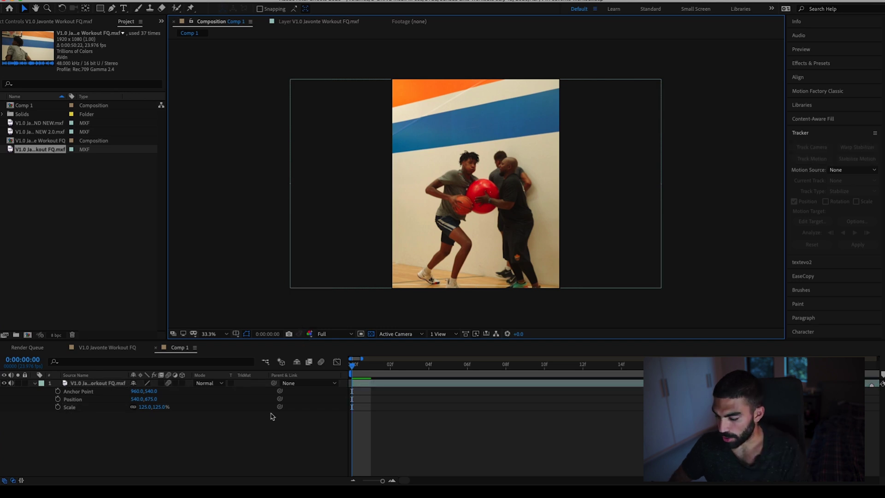
key(equal)
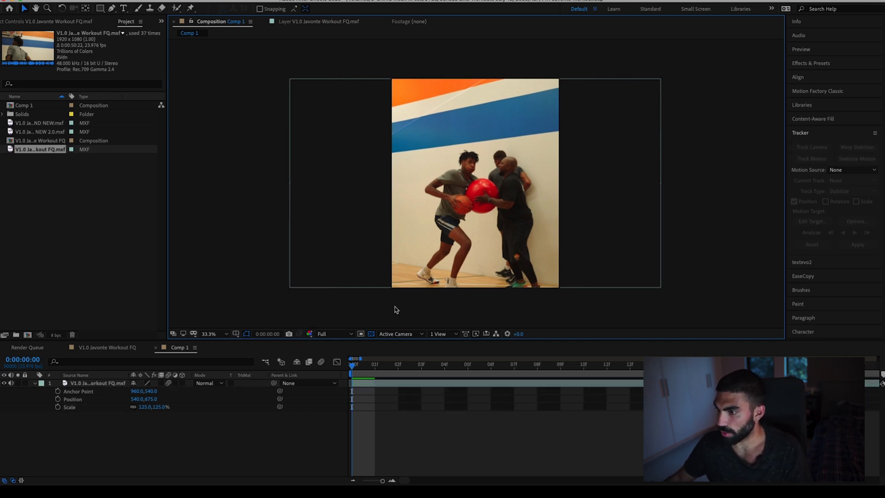
Step: Select the footage layer and start Stabilize Motion on it
click(814, 133)
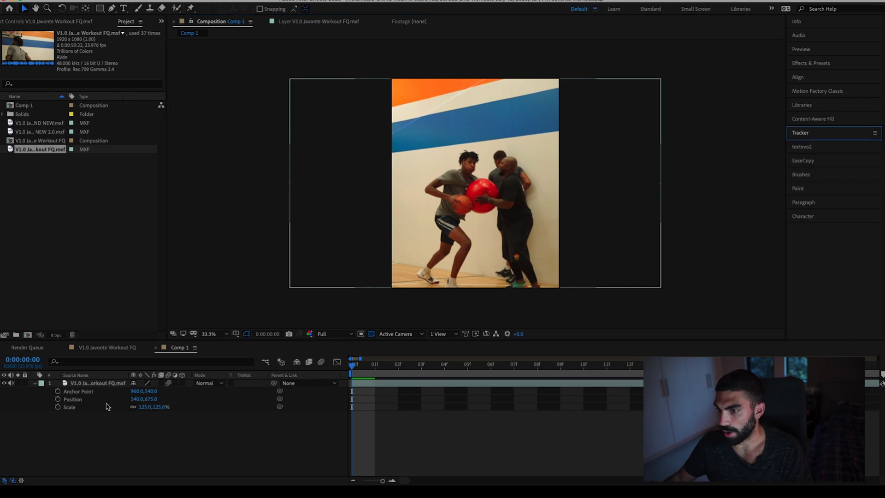
click(90, 383)
click(825, 134)
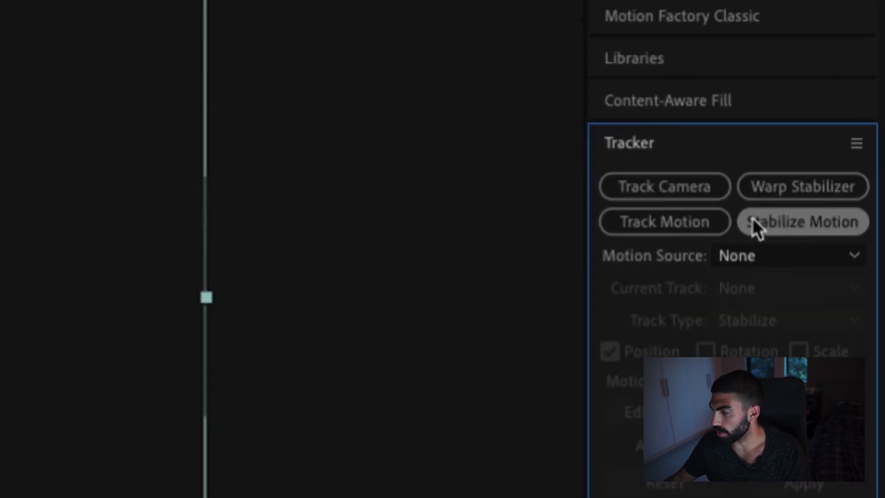
click(750, 218)
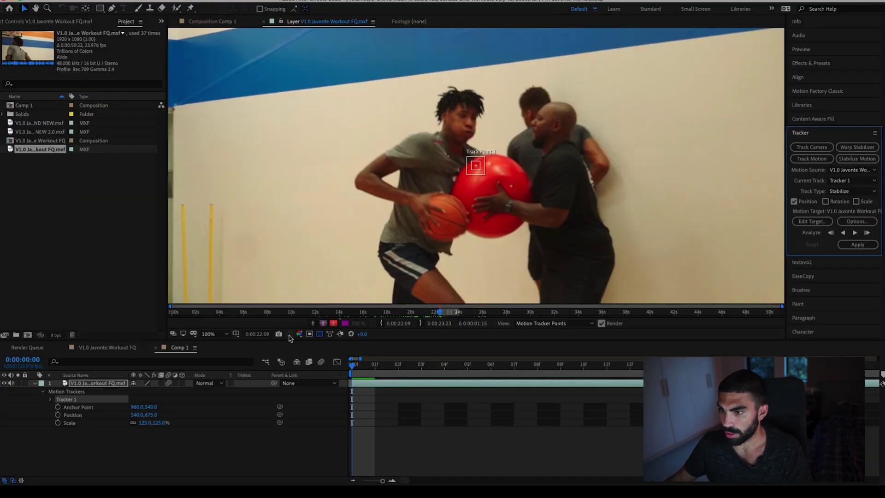
Step: Enlarge the layer viewer and shrink the inner feature region of Track Point 1 on the red ball
drag(290, 342, 289, 405)
key(super+equal)
key(super+equal)
key(super+equal)
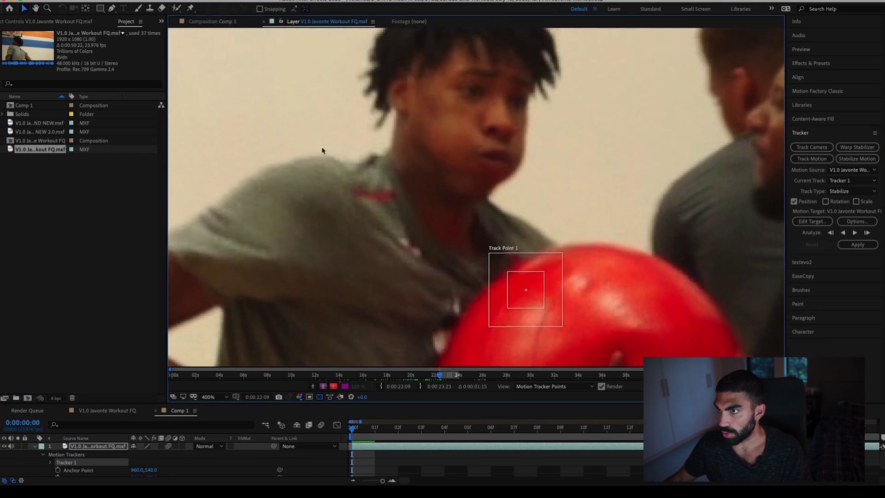
click(221, 23)
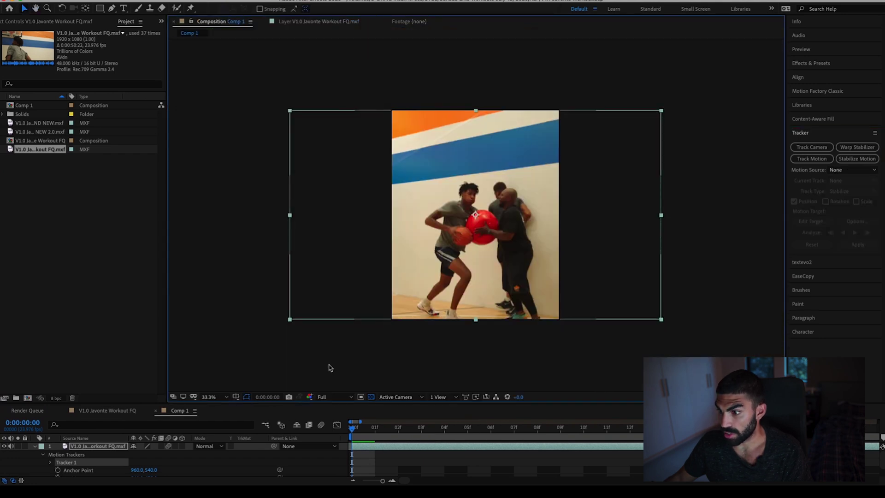
click(330, 21)
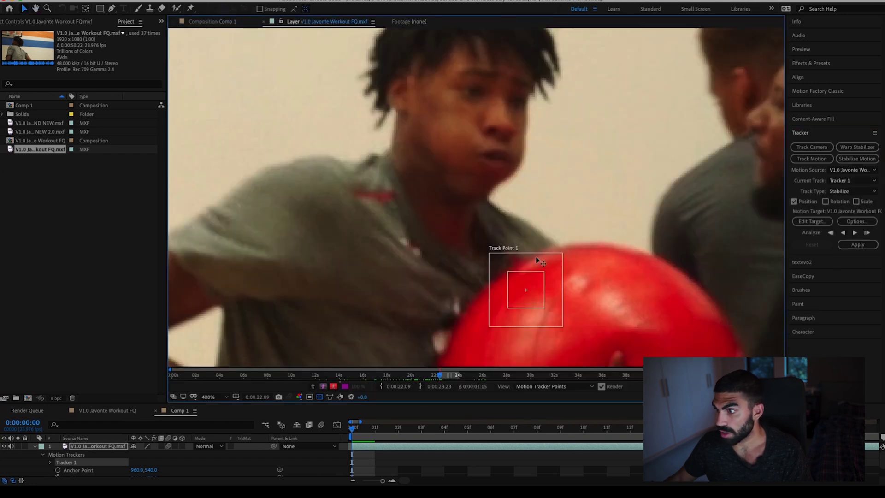
drag(544, 275, 534, 281)
key(comma)
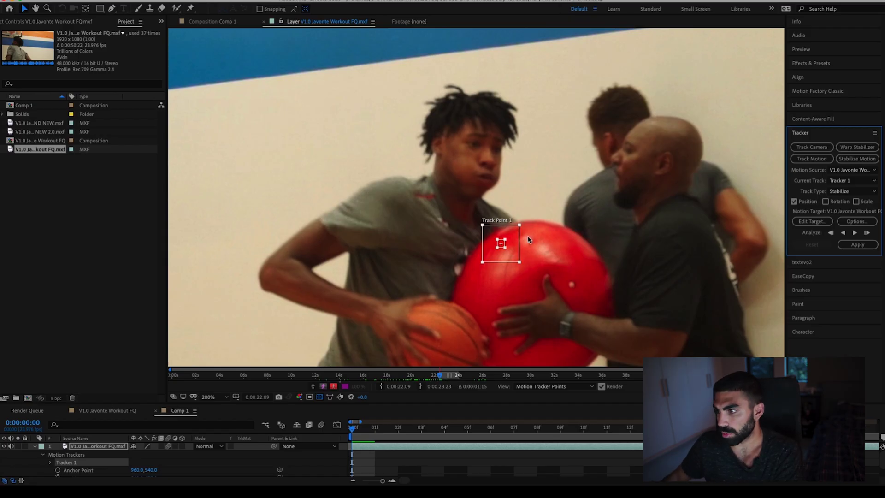
Step: Move Track Point 1 onto the basketball player's eye, fit the feature region around it and enlarge the search region over his head
scroll(525, 238, up, 5)
drag(488, 197, 463, 157)
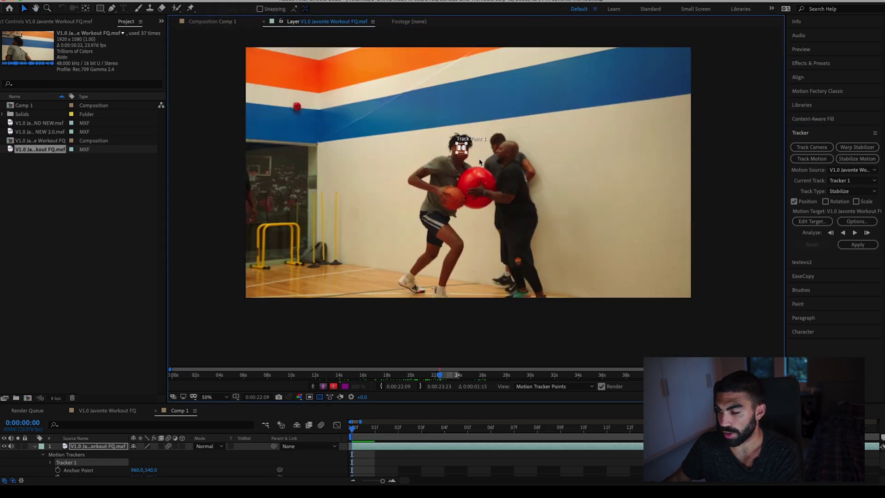
scroll(459, 140, up, 6)
drag(493, 188, 495, 185)
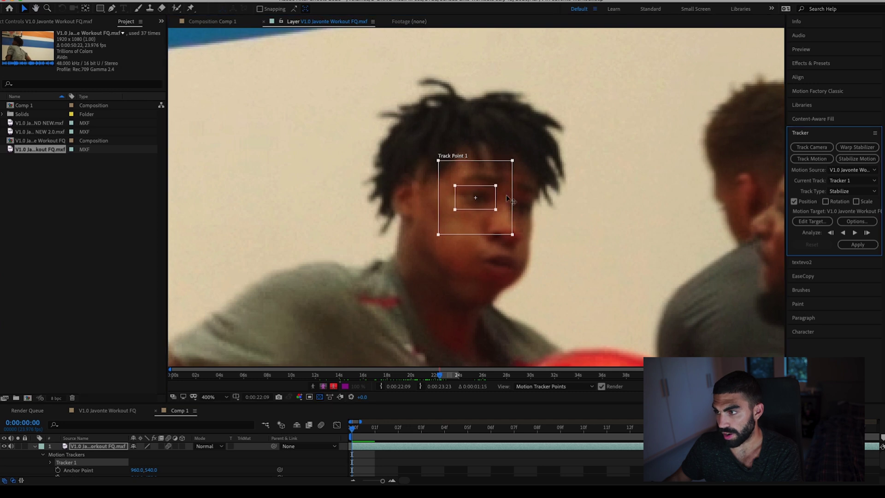
drag(512, 161, 576, 110)
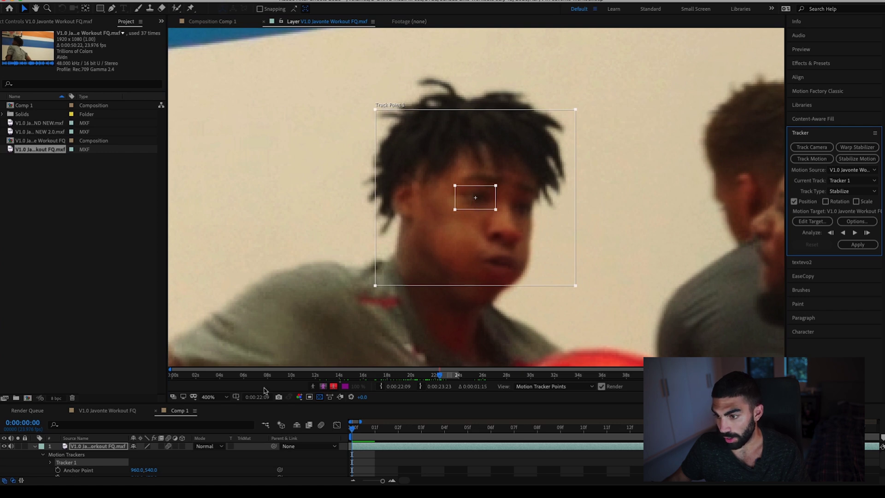
Step: Enlarge the timeline area and analyze the track forward one frame at a time from frame 0 to frame 5
drag(272, 377, 277, 295)
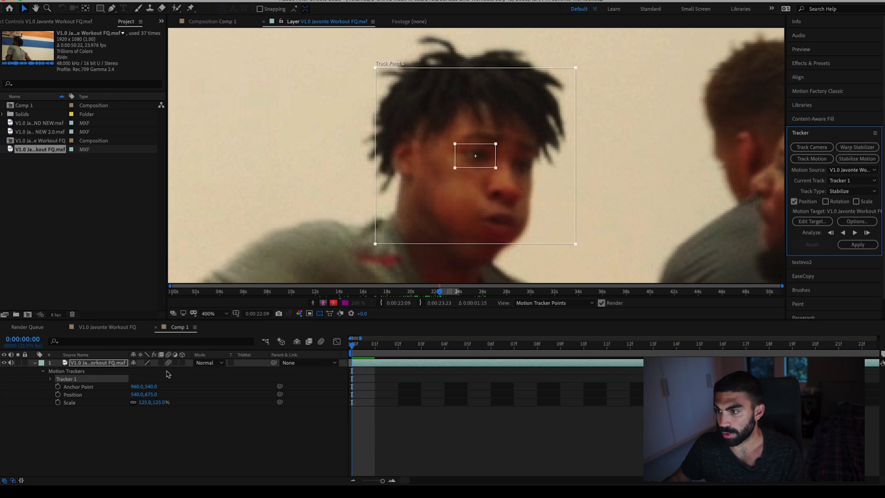
click(866, 232)
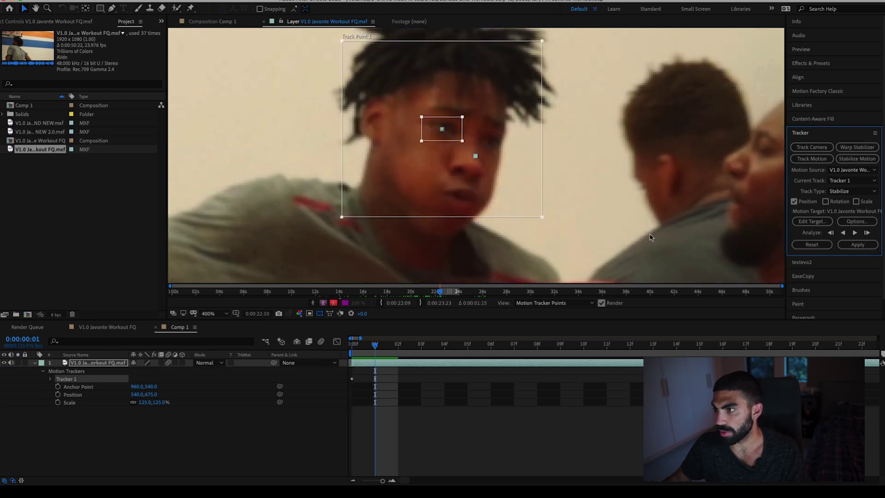
click(420, 181)
key(comma)
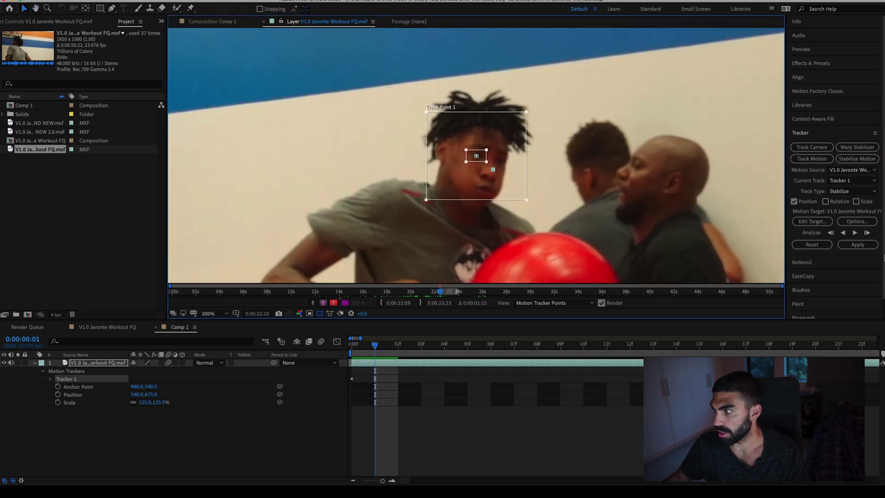
click(867, 233)
click(866, 233)
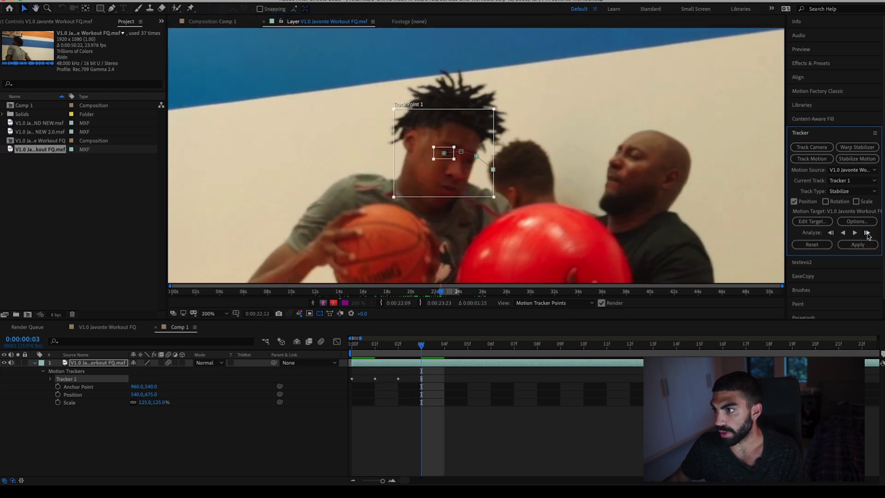
click(867, 233)
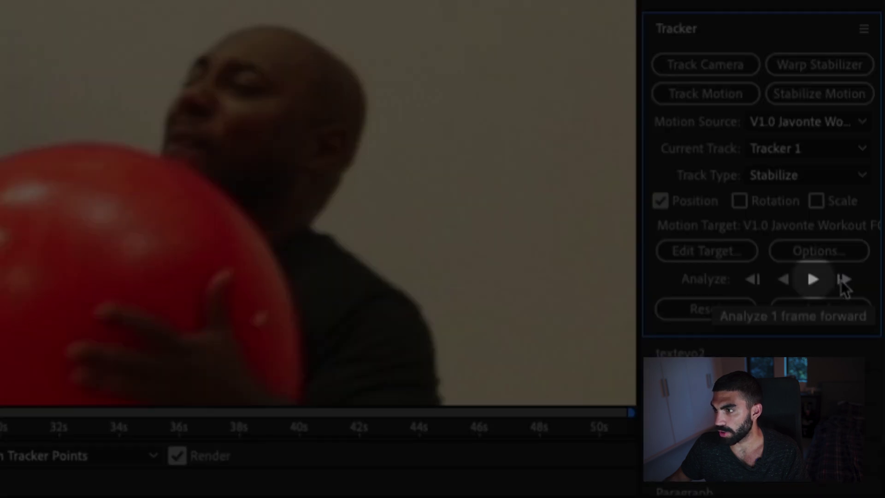
click(842, 280)
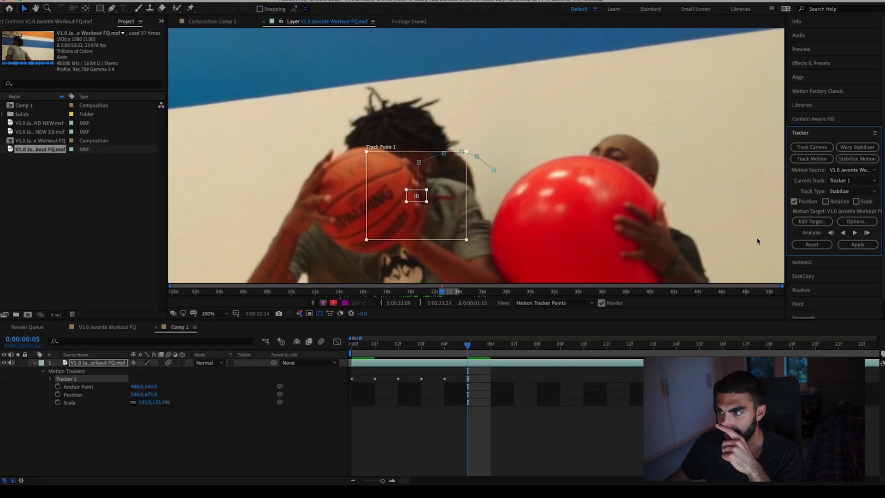
Step: Reposition the track point over the player's covered eye at frames 5, 6 and 7, analyzing one frame forward between placements
scroll(488, 225, up, 1)
drag(478, 227, 580, 226)
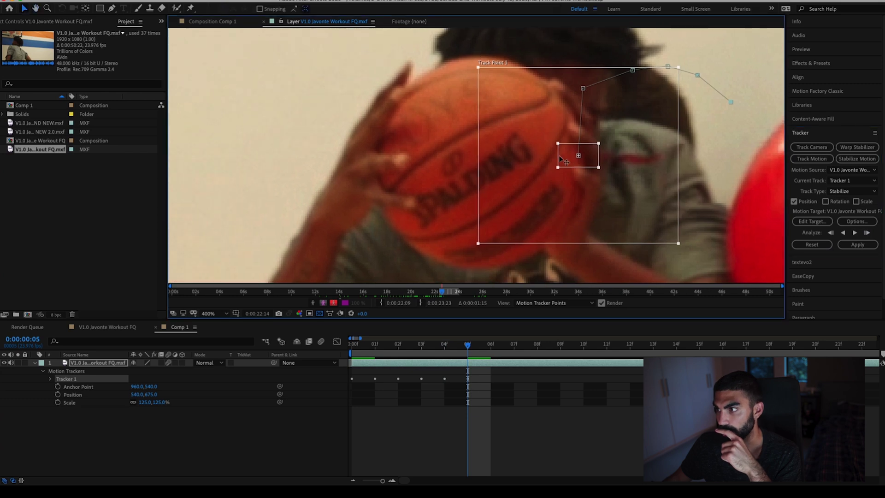
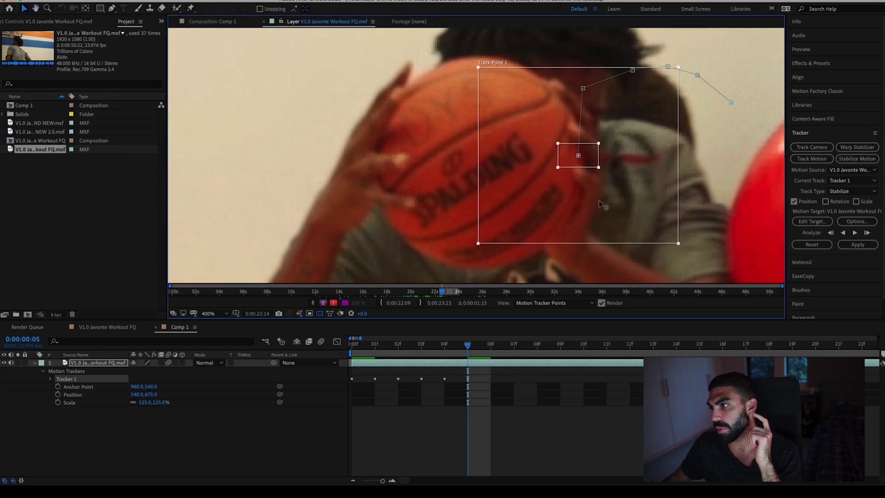
drag(603, 205, 540, 174)
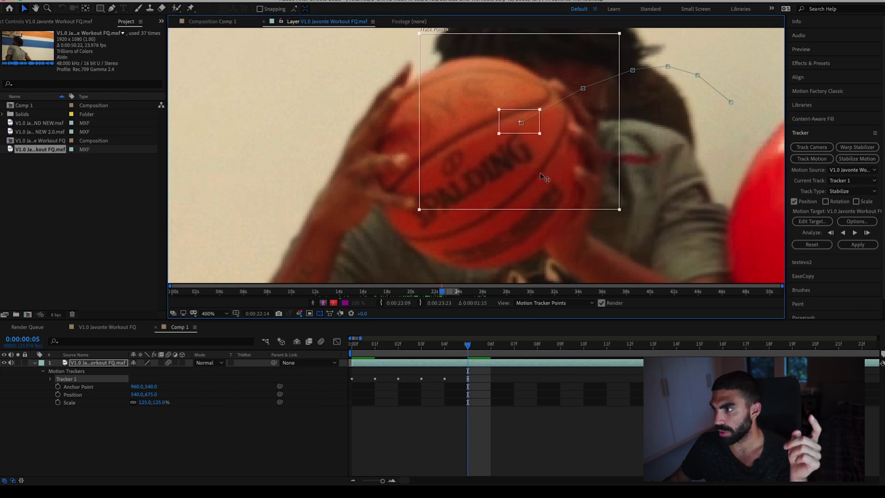
click(867, 233)
drag(520, 160, 444, 186)
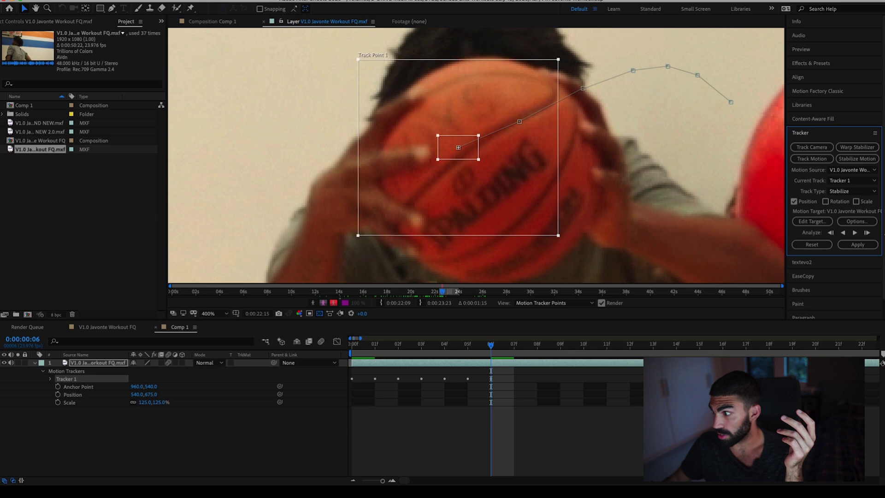
click(866, 233)
drag(507, 248, 484, 218)
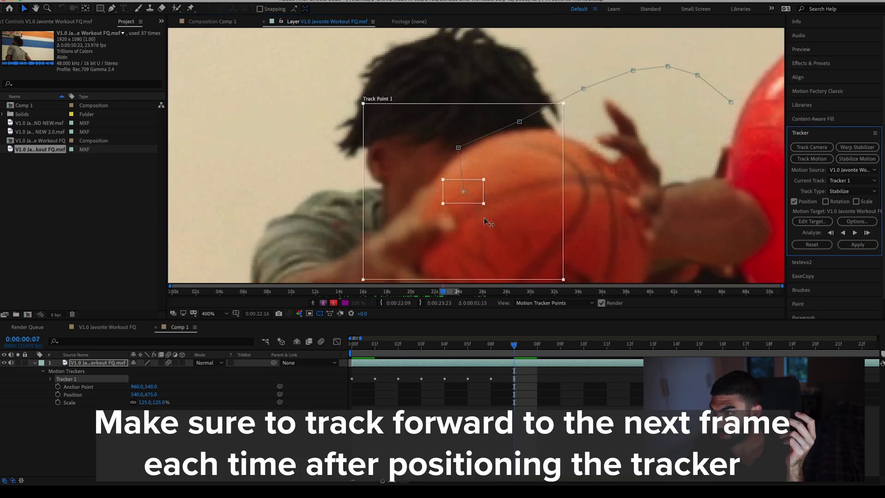
Step: Analyze one frame forward to frame 8 and reposition the track point on the player's eye
click(866, 232)
drag(458, 148, 529, 143)
drag(604, 247, 510, 201)
drag(491, 169, 489, 160)
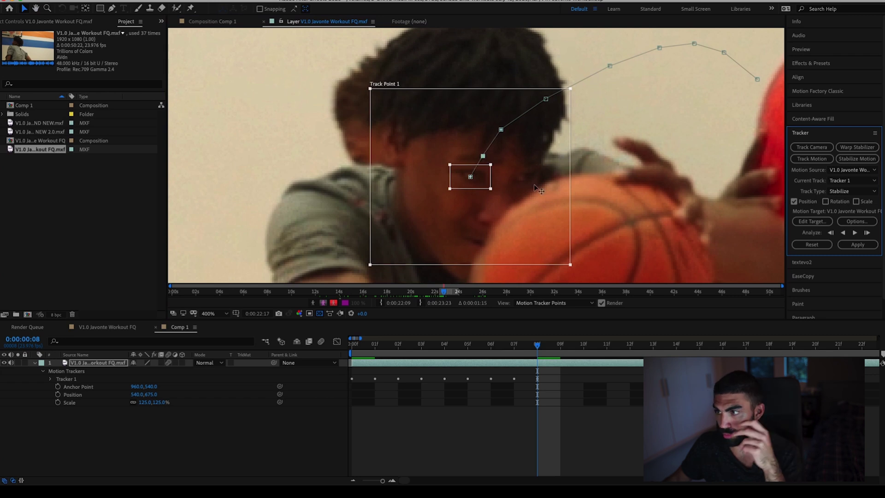
Step: Analyze the track forward frame by frame from frame 8 to frame 20
click(867, 234)
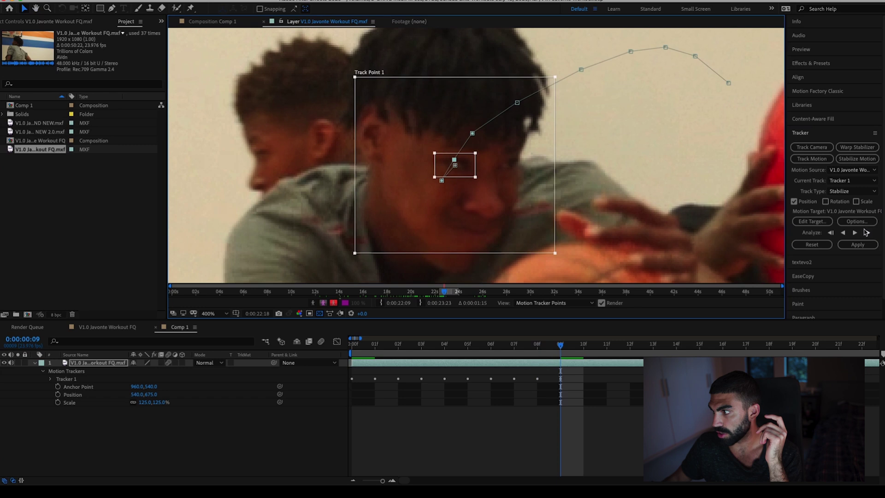
click(867, 233)
click(867, 233)
scroll(608, 191, down, 2)
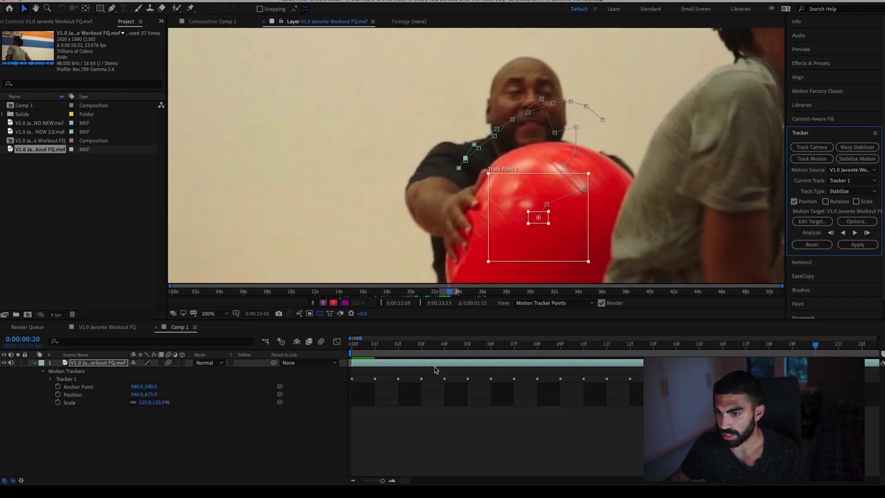
Step: Expand Track Point 1's properties and delete all its tracking keyframes after frame 13
click(50, 379)
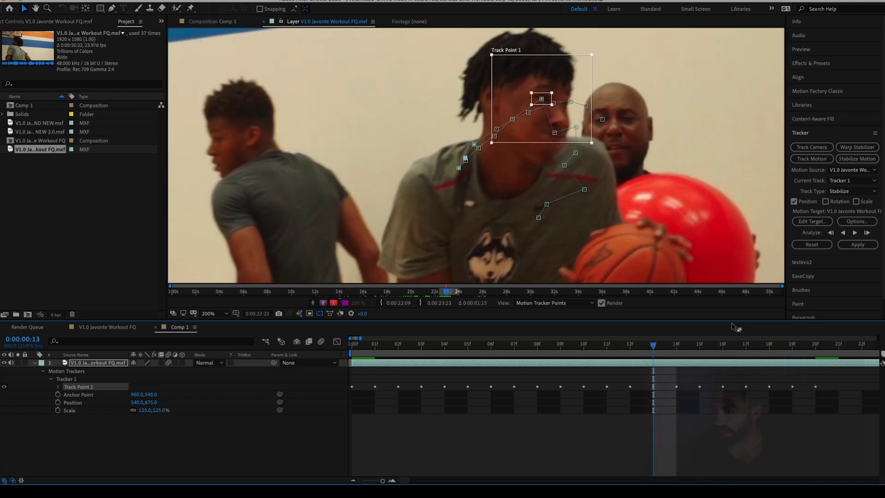
click(57, 387)
drag(843, 389, 663, 451)
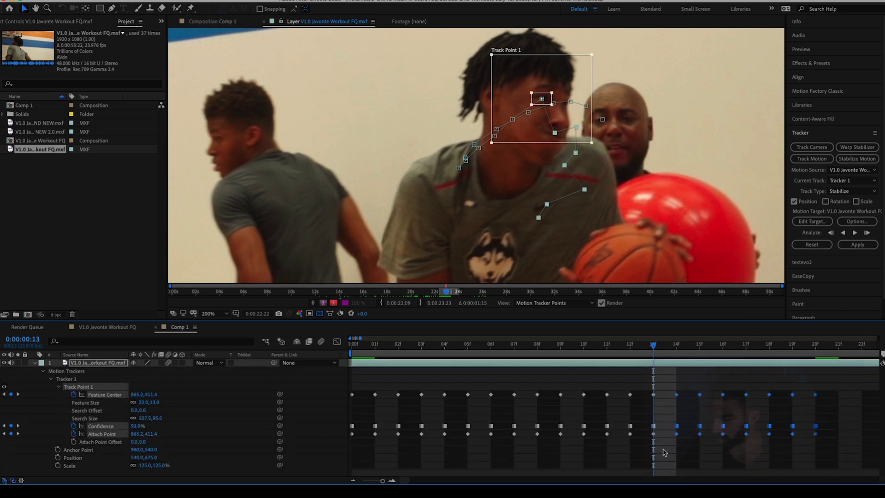
key(Delete)
scroll(538, 92, up, 2)
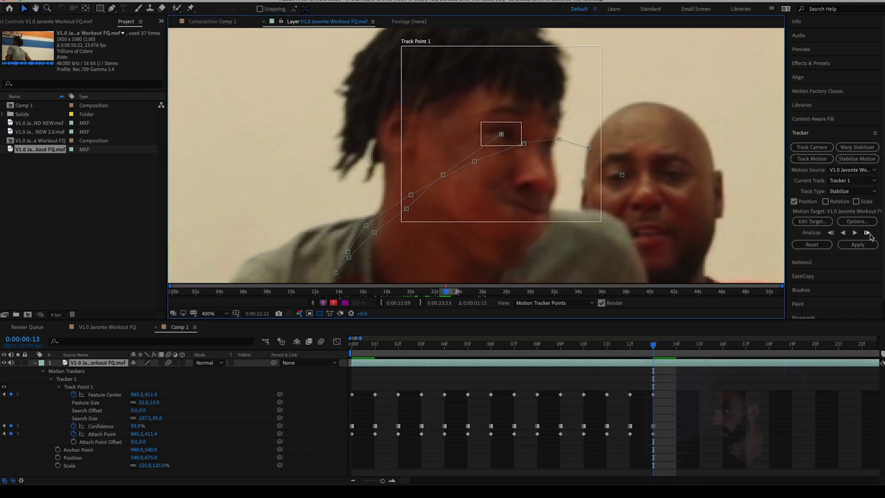
Step: Analyze the track one frame at a time from frame 13 to frame 16 and reposition the track point on the player's eye
click(867, 232)
click(867, 233)
scroll(528, 201, down, 2)
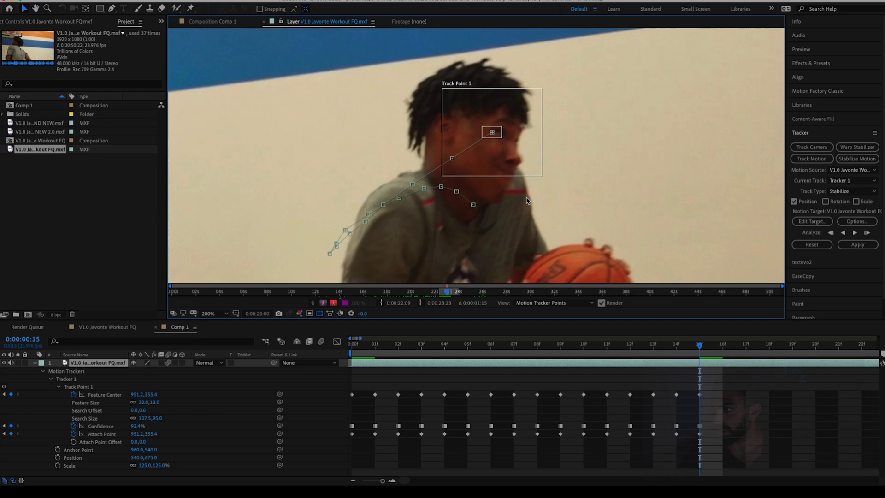
click(867, 234)
drag(507, 133, 564, 98)
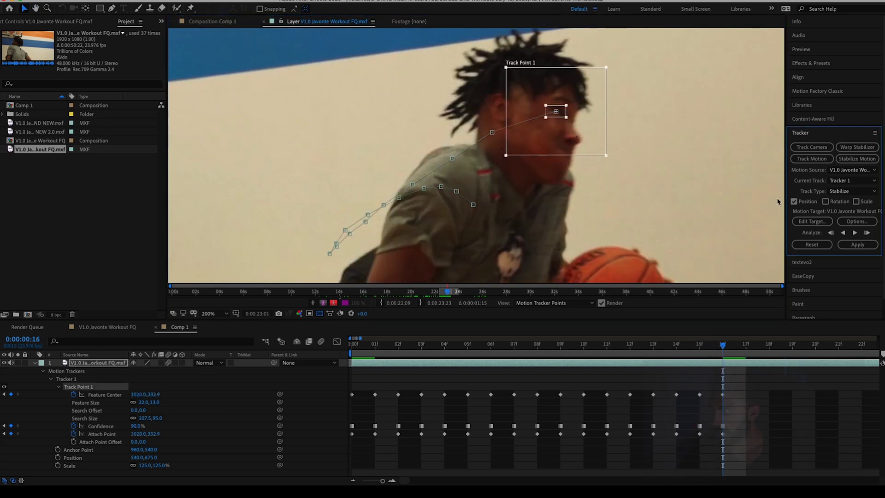
Step: Reposition the track point on the player's eye at frames 17 and 18, and analyze forward through the clip's remaining frames
click(866, 232)
drag(557, 178, 621, 130)
click(875, 225)
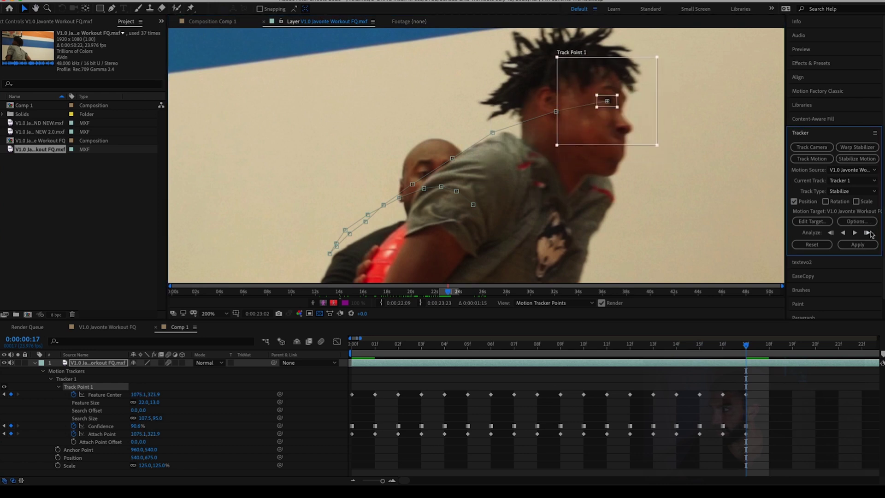
click(867, 233)
drag(593, 126, 493, 183)
click(858, 226)
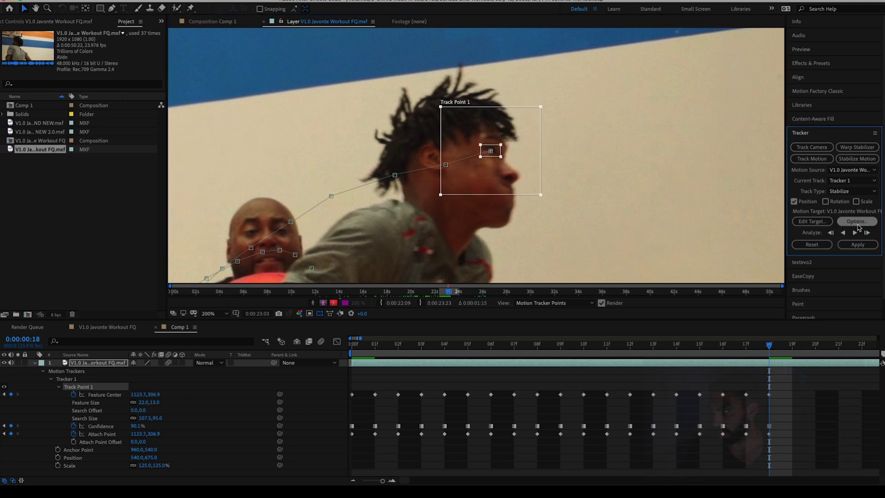
click(855, 233)
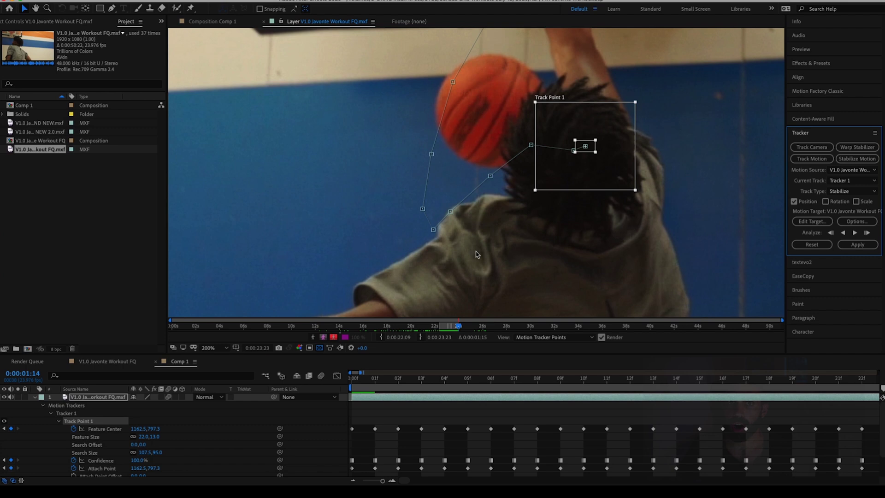
Step: Step through the last frames of the dunk to examine how the track point follows the player's head
scroll(575, 225, down, 2)
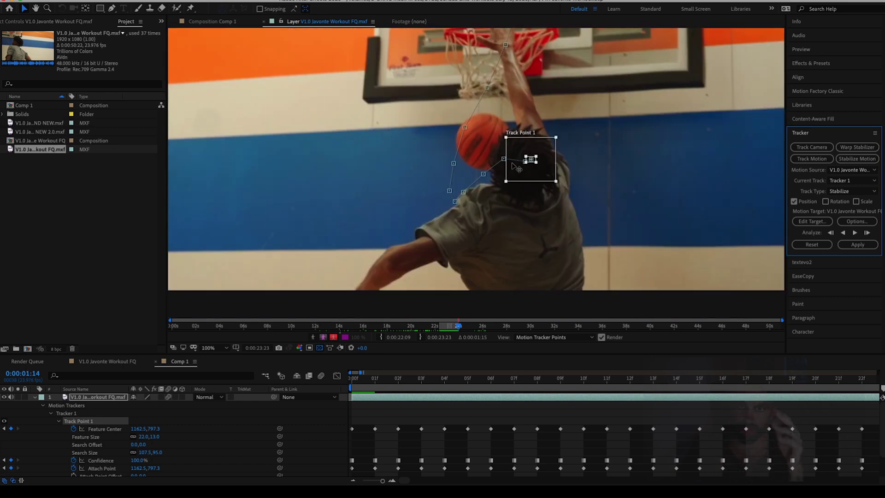
scroll(518, 169, up, 2)
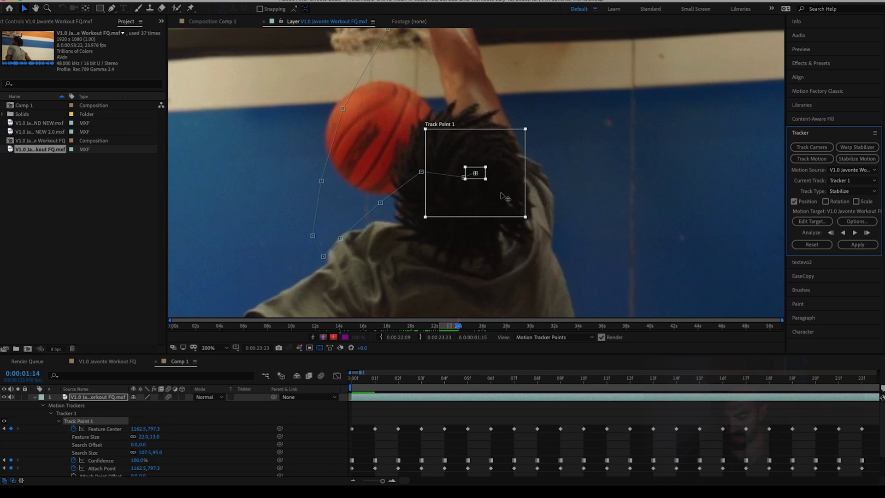
key(Page_Up)
key(Page_Up)
key(Page_Up)
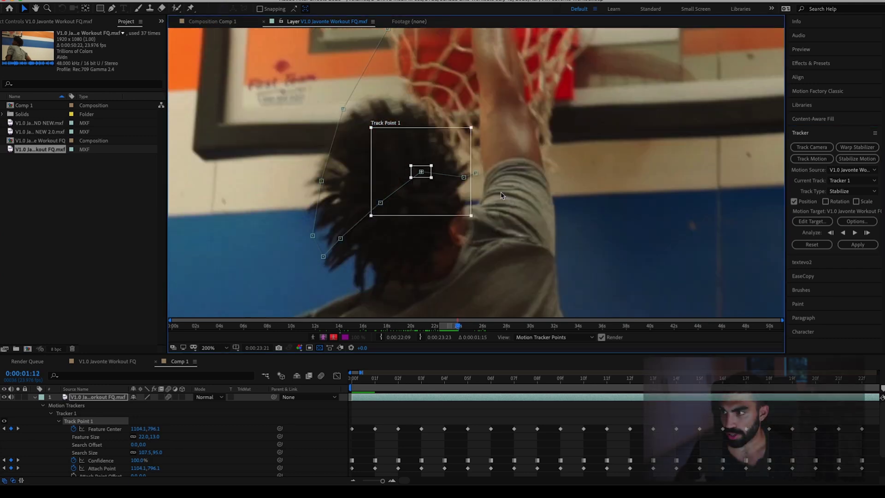
key(Page_Up)
key(Page_Down)
key(Page_Down)
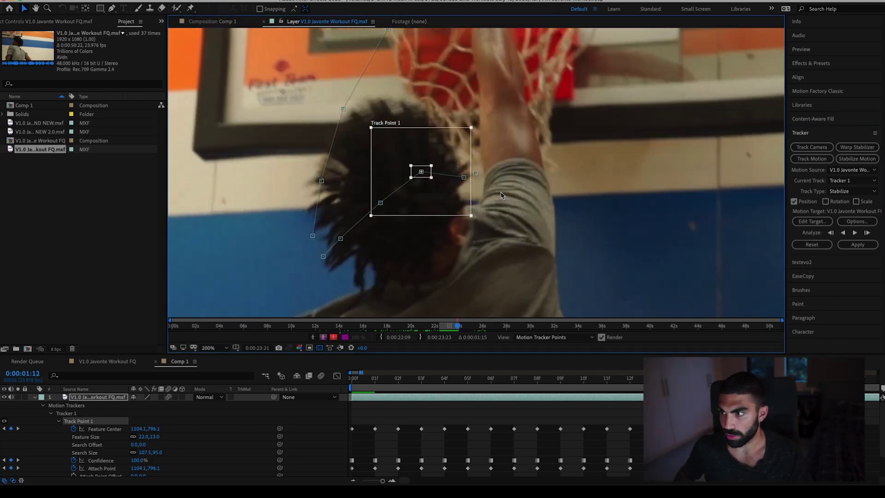
key(Page_Down)
key(Page_Down)
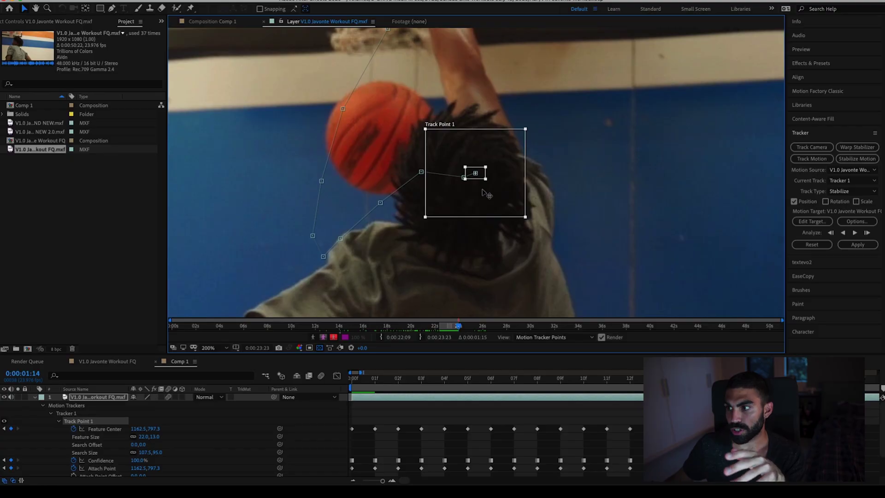
key(comma)
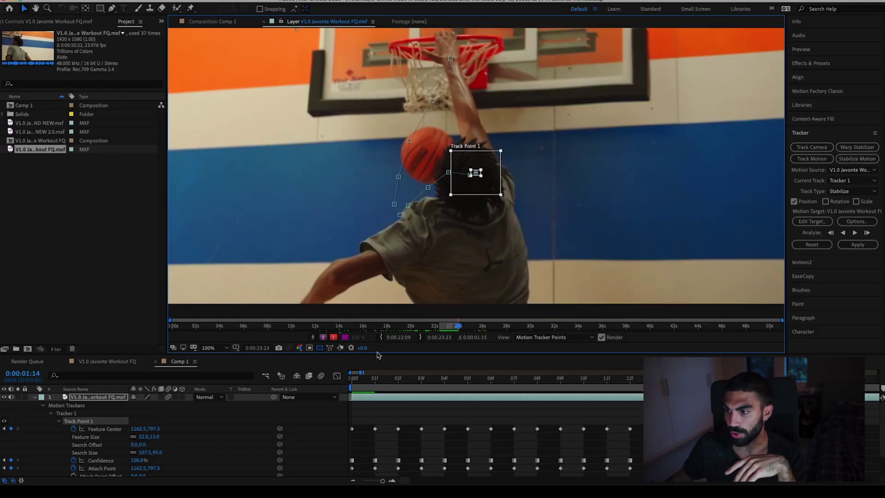
Step: Keep the workout footage layer as the motion target and apply the stabilization to the X and Y dimensions
drag(377, 354, 377, 298)
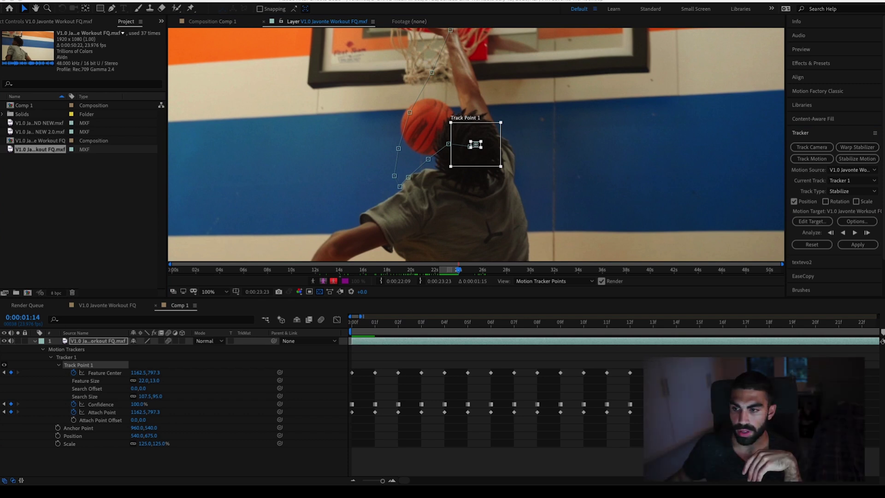
click(812, 222)
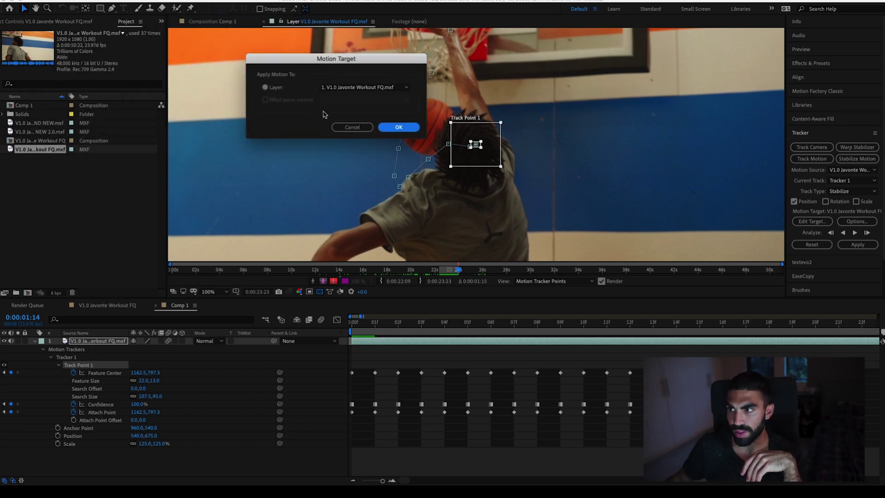
click(406, 88)
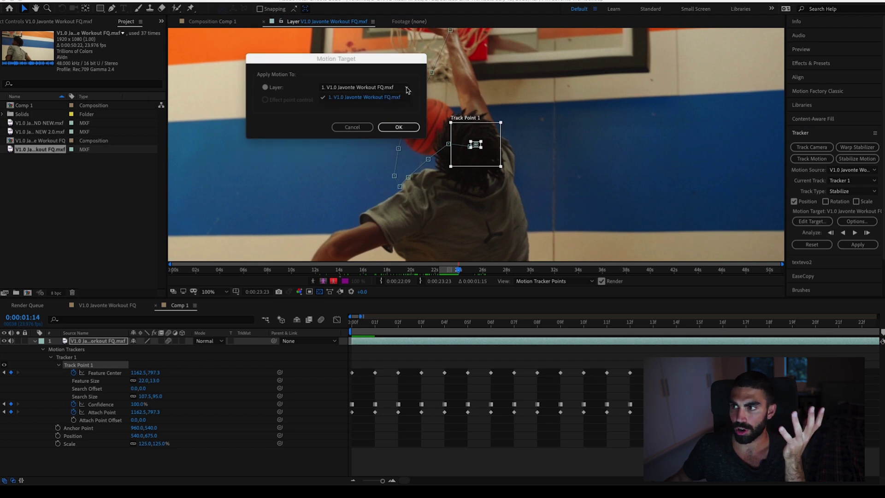
click(378, 107)
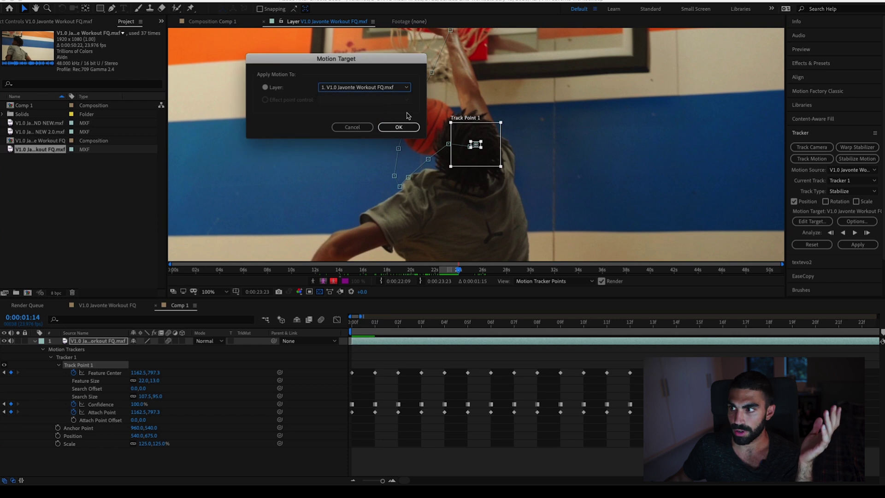
click(407, 127)
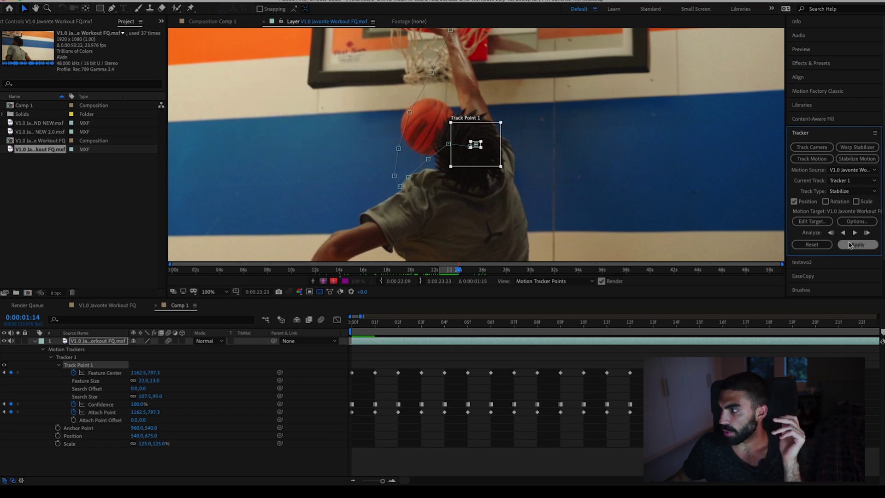
click(850, 245)
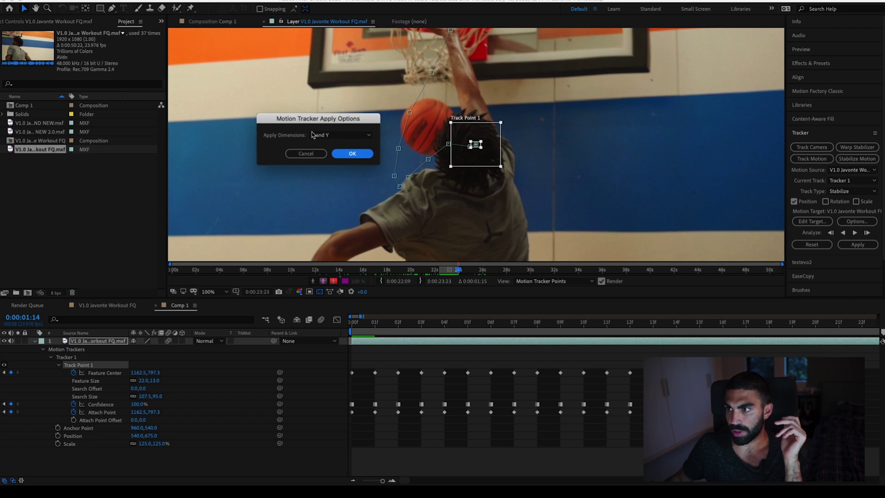
click(359, 155)
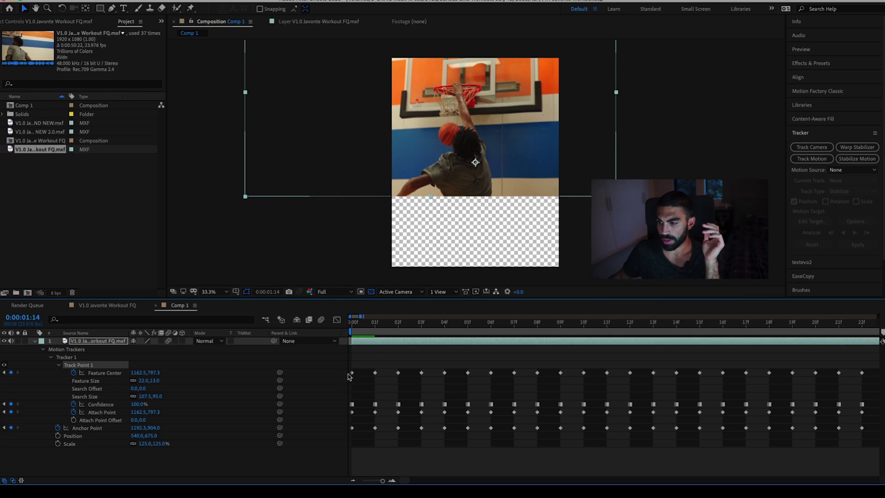
Step: Play and scrub the stabilized composition from its start to examine the framing and empty edges around the footage
click(361, 328)
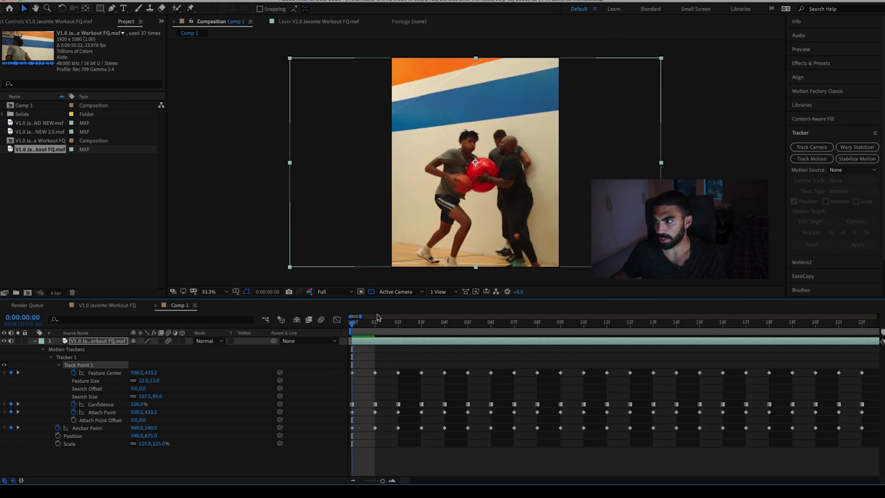
key(space)
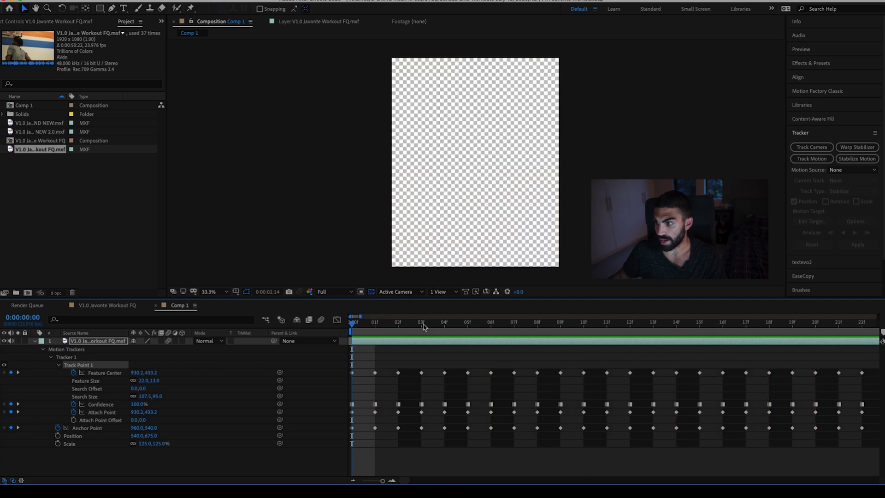
key(space)
drag(361, 322, 769, 321)
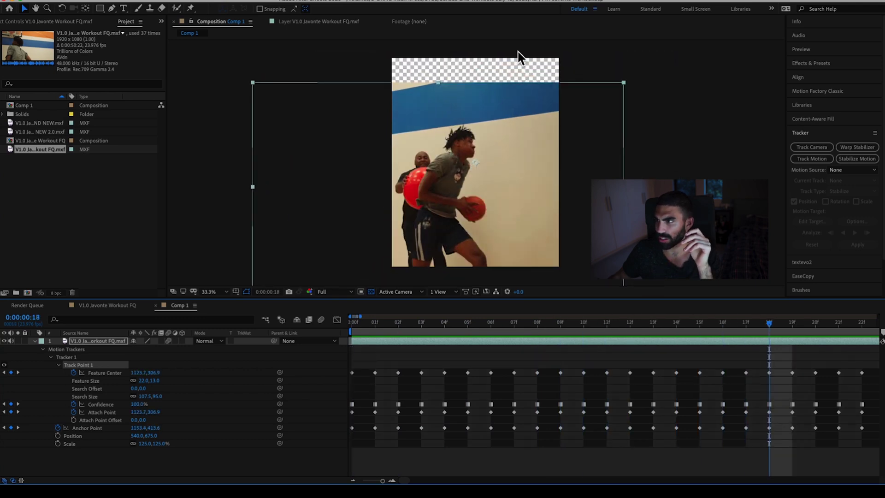
drag(769, 323, 873, 327)
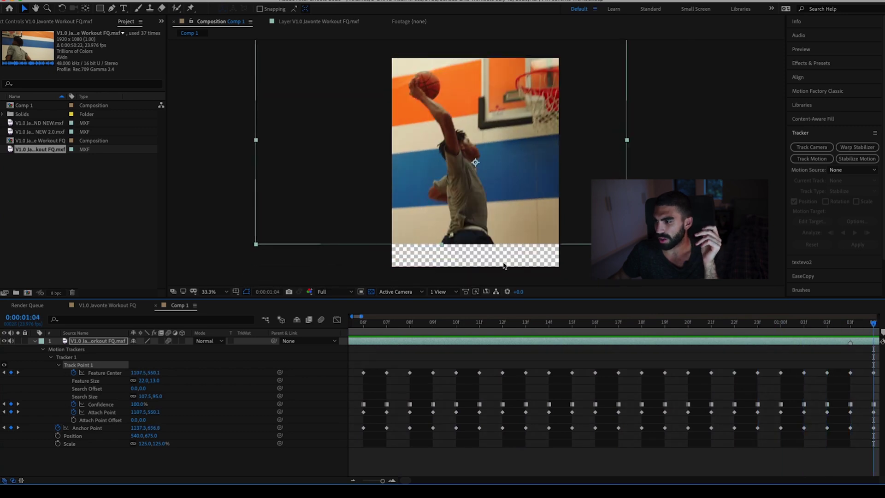
key(Home)
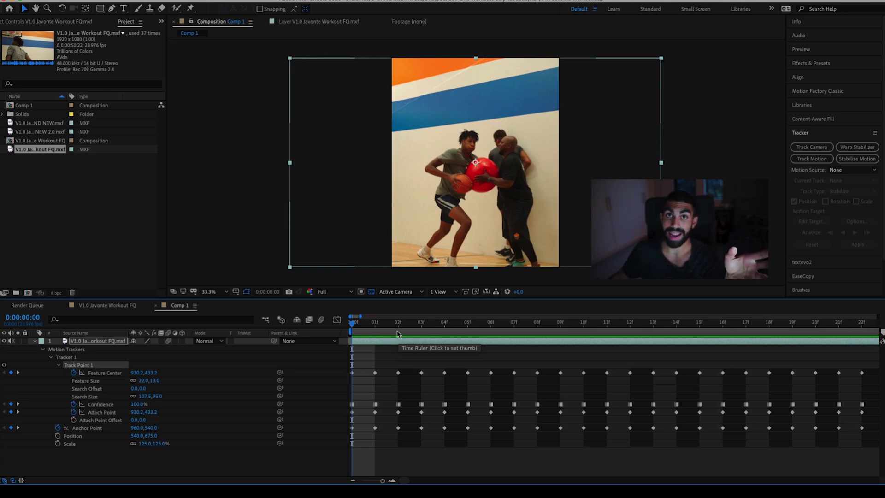
Step: Collapse the tracker properties and set the footage layer's Scale to 142% while viewing frame 18
click(51, 358)
click(43, 349)
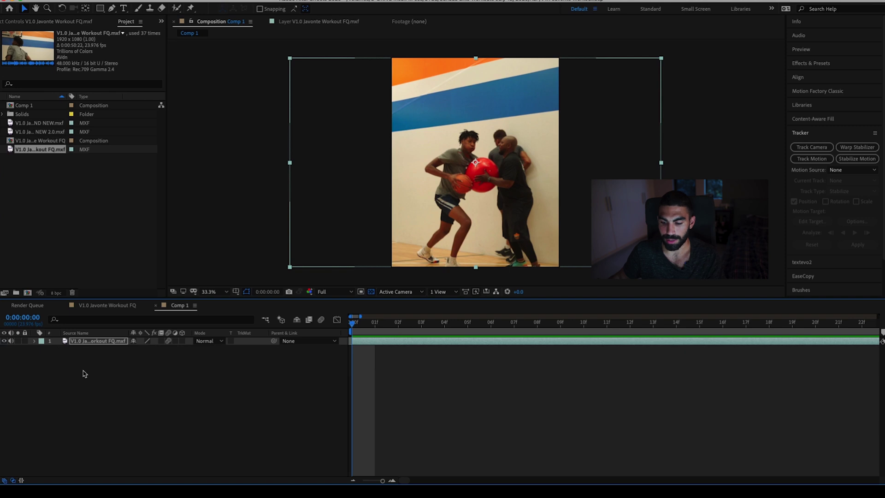
key(s)
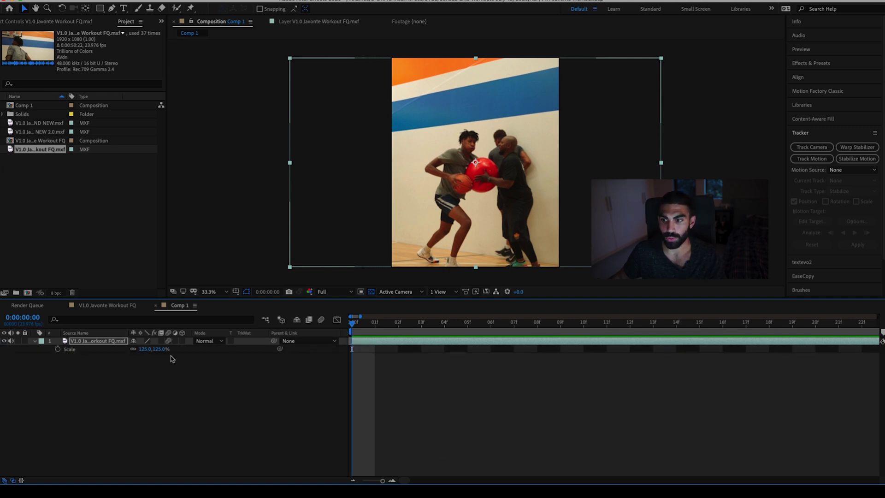
drag(386, 325, 762, 324)
drag(159, 350, 166, 349)
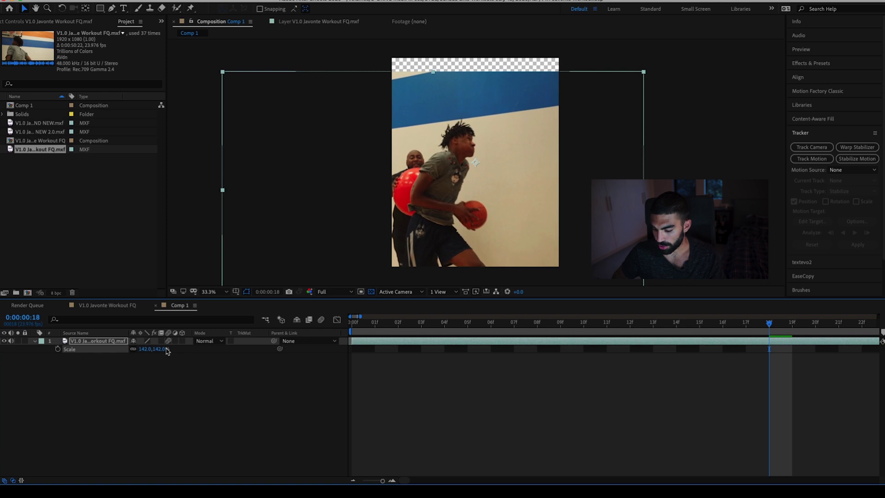
Step: Reveal the footage layer's Position property alongside Scale and move the playhead to frame 17
key(shift+p)
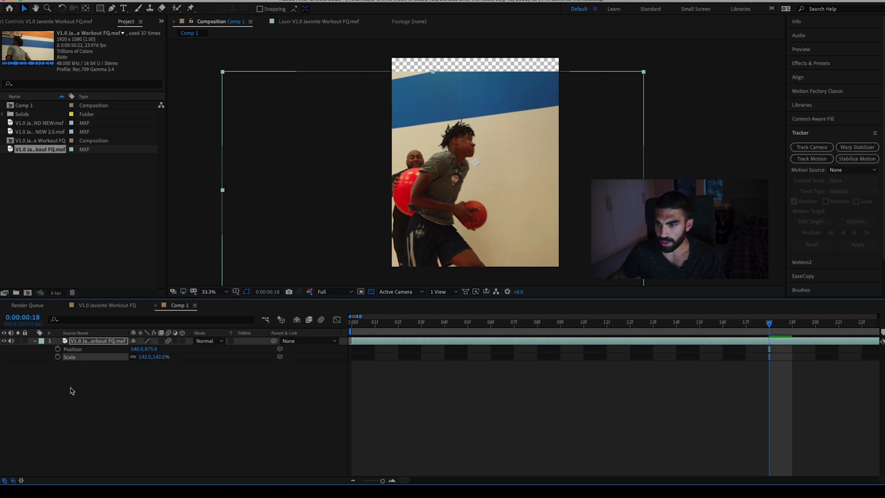
click(745, 330)
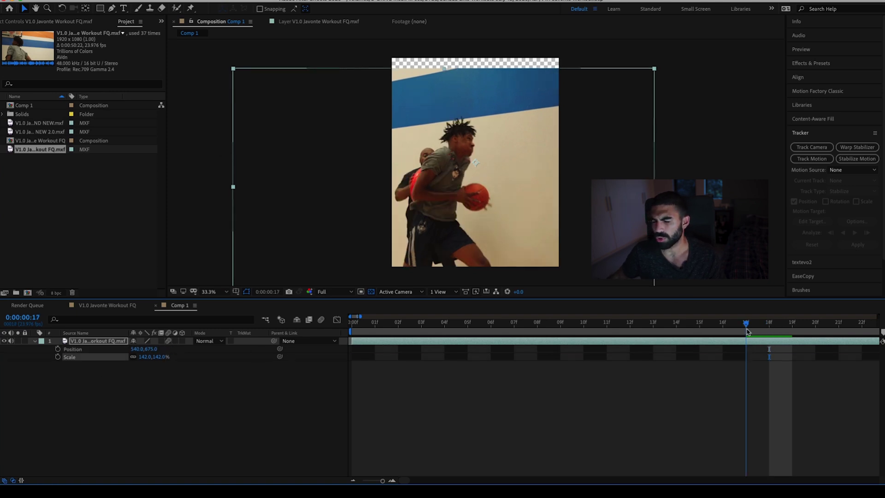